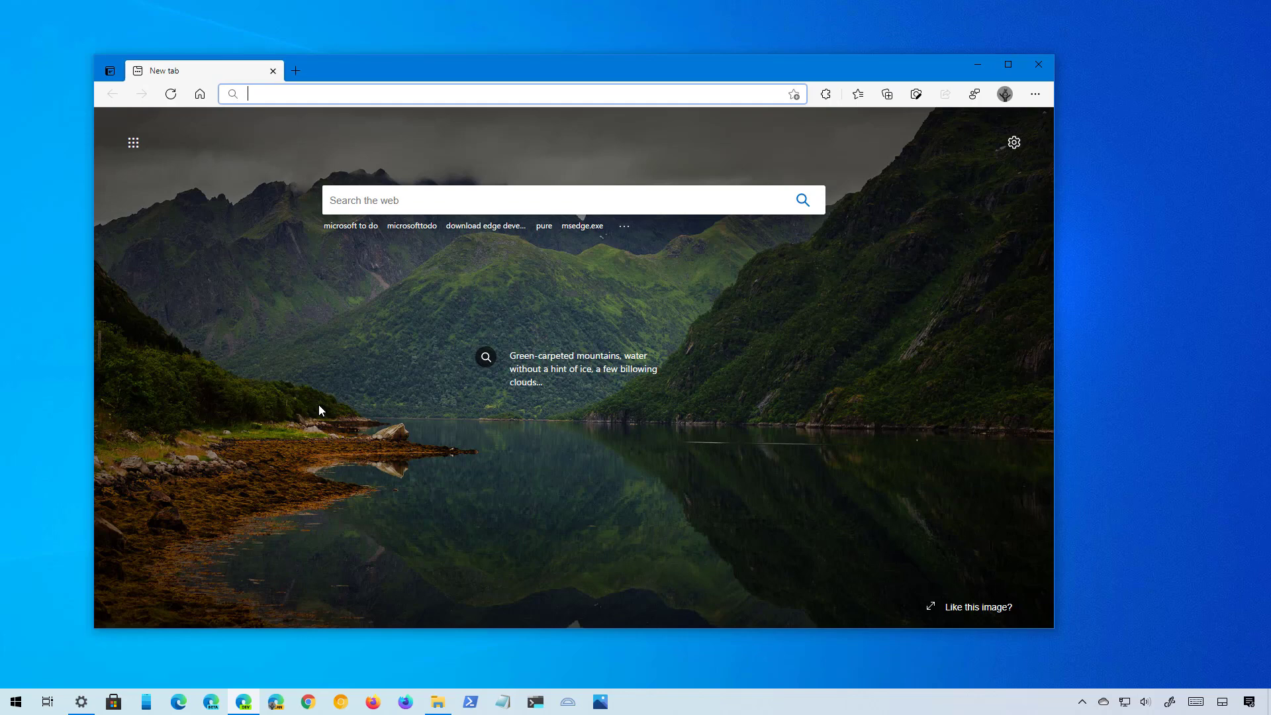
- Open Edge settings and check the browser version and updates
{"action": "left_click", "coordinate": [1035, 94]}
{"action": "left_click", "coordinate": [889, 498]}
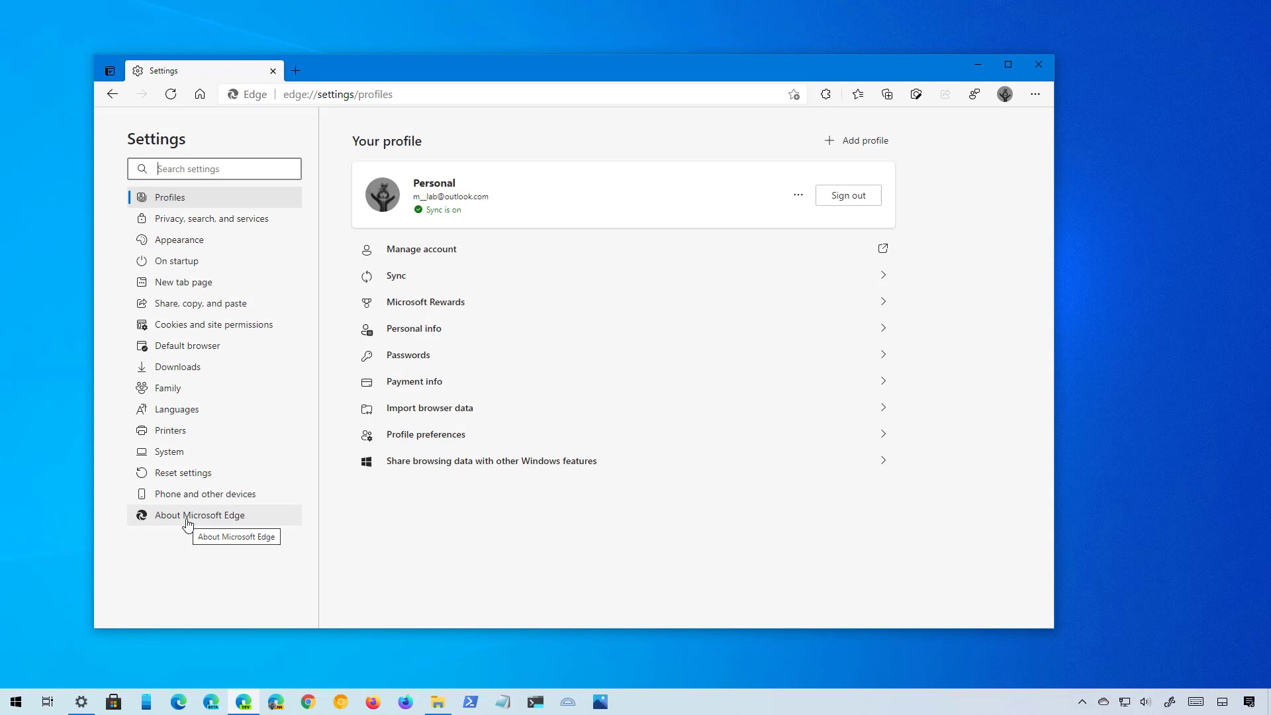
{"action": "left_click", "coordinate": [188, 524]}
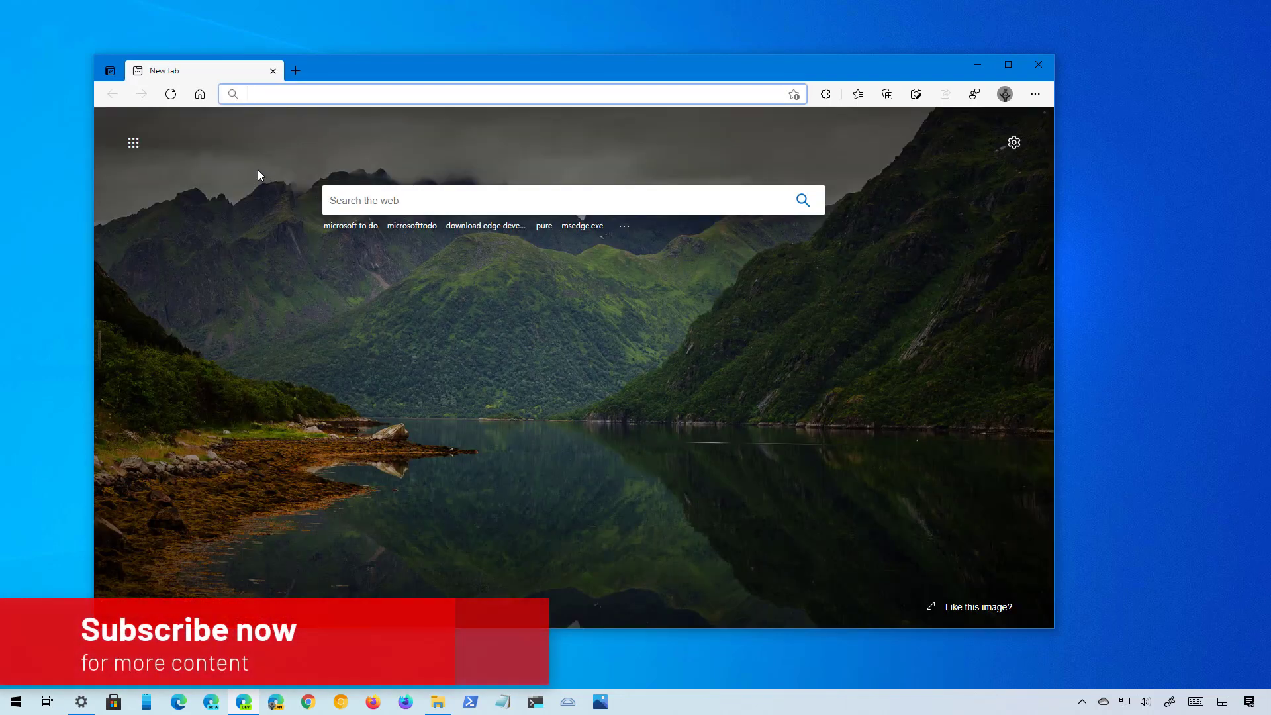
- Reopen Edge settings and go to the Appearance page with its colour themes
{"action": "left_click", "coordinate": [1036, 93]}
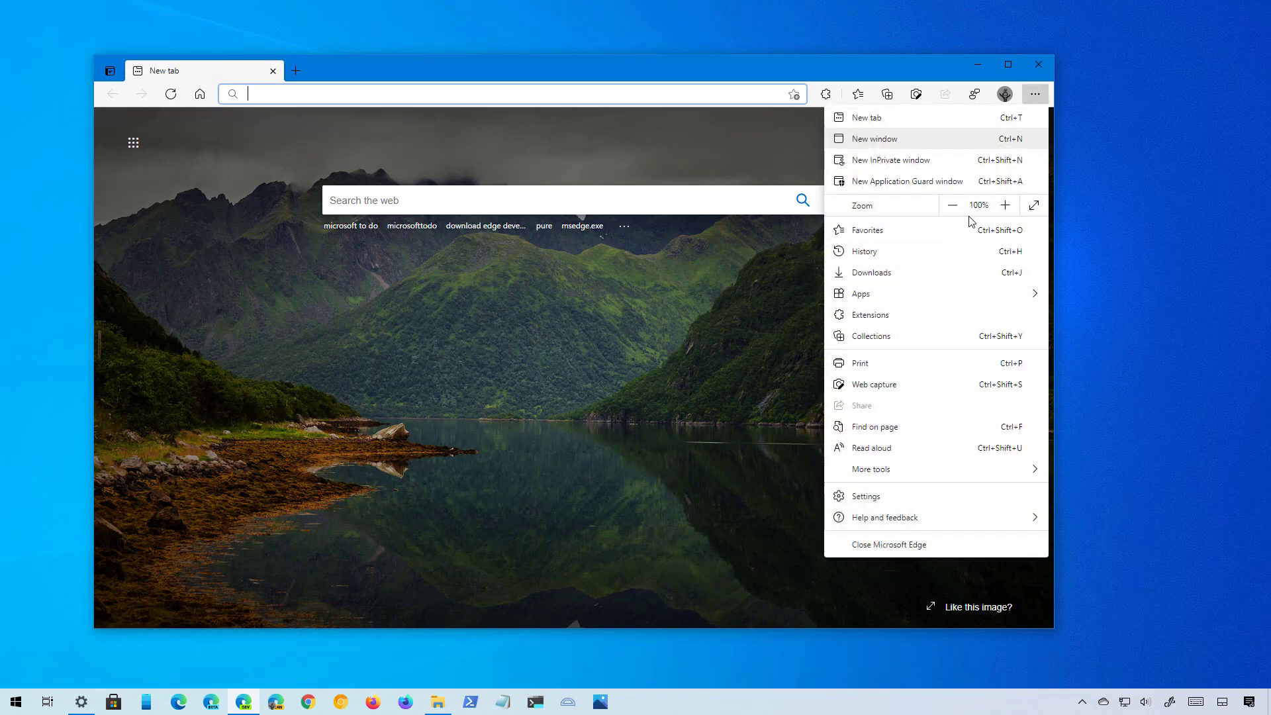
{"action": "left_click", "coordinate": [920, 490]}
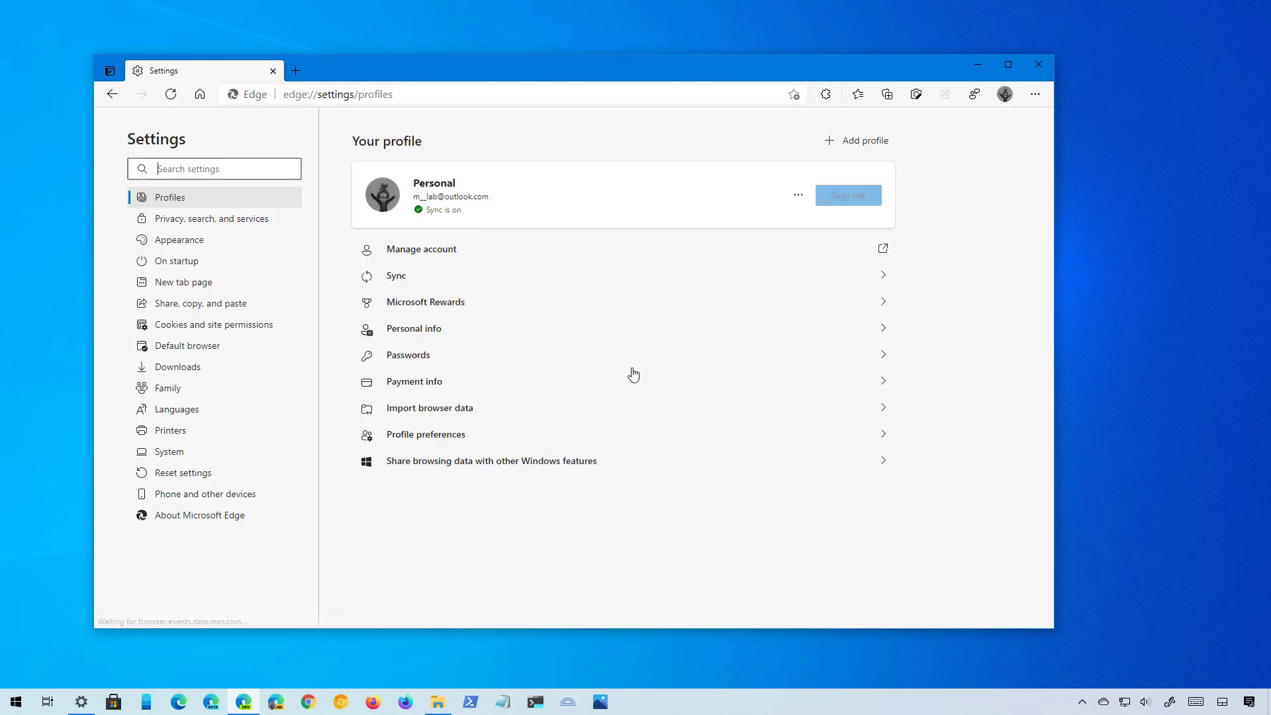
{"action": "left_click", "coordinate": [178, 242]}
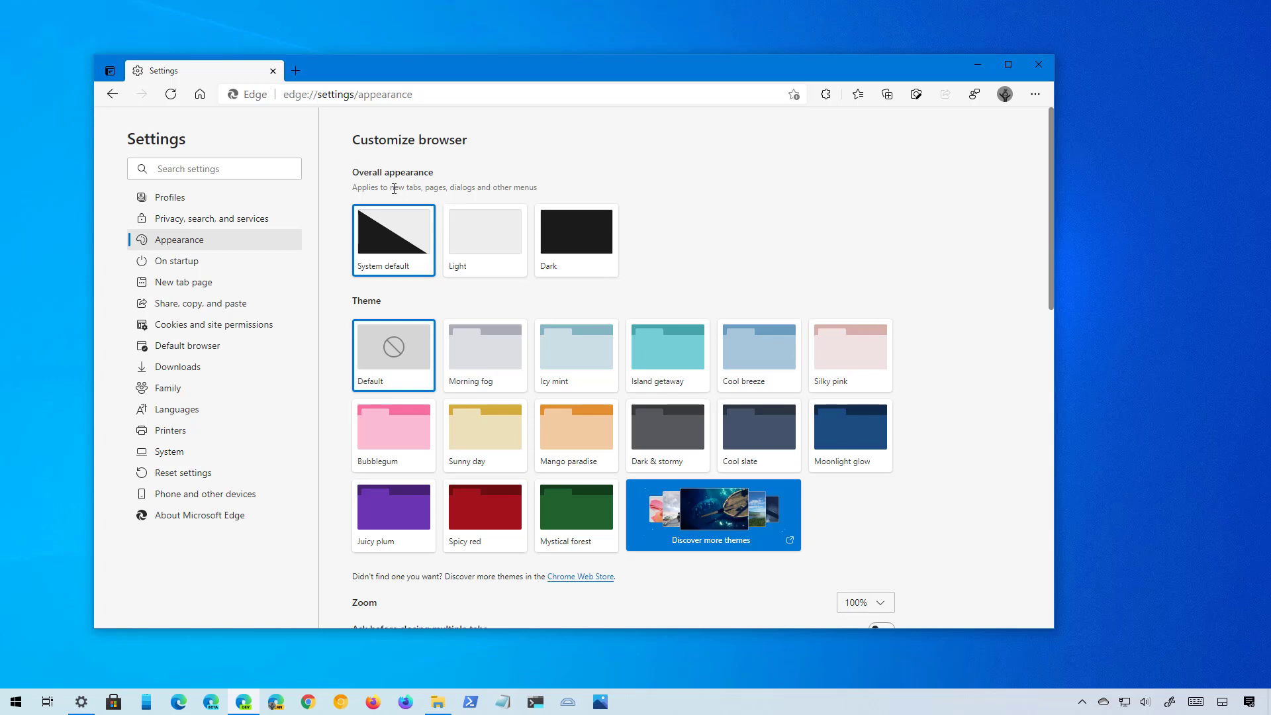
{"action": "left_click", "coordinate": [553, 253]}
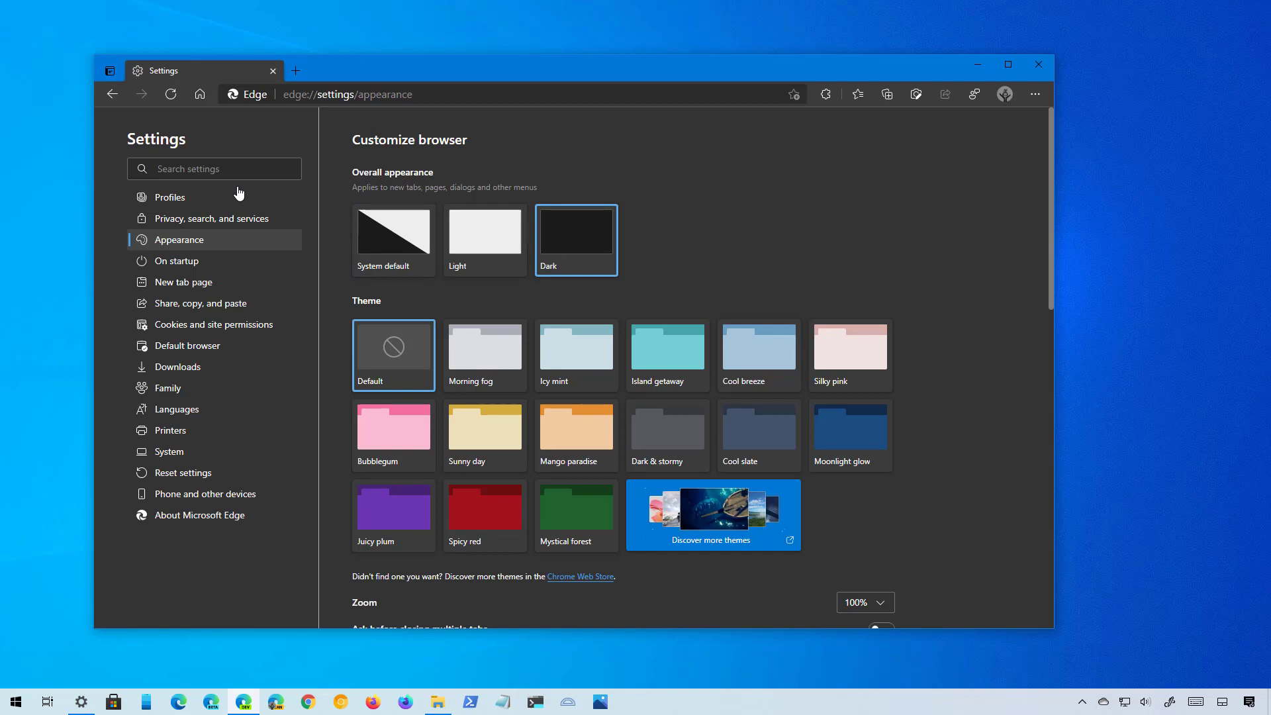
{"action": "left_click", "coordinate": [425, 237]}
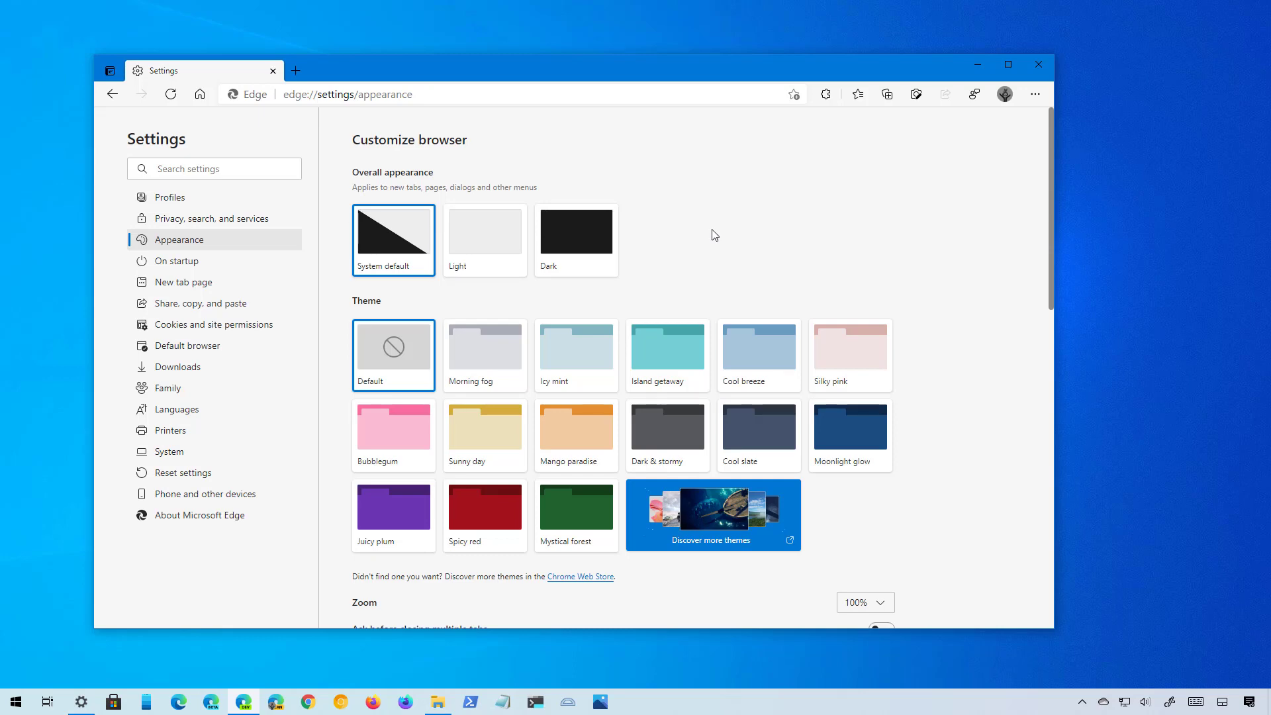
- In Windows Settings, go to Personalization > Colors and choose Dark as the colour mode
{"action": "key", "text": "alt+Tab"}
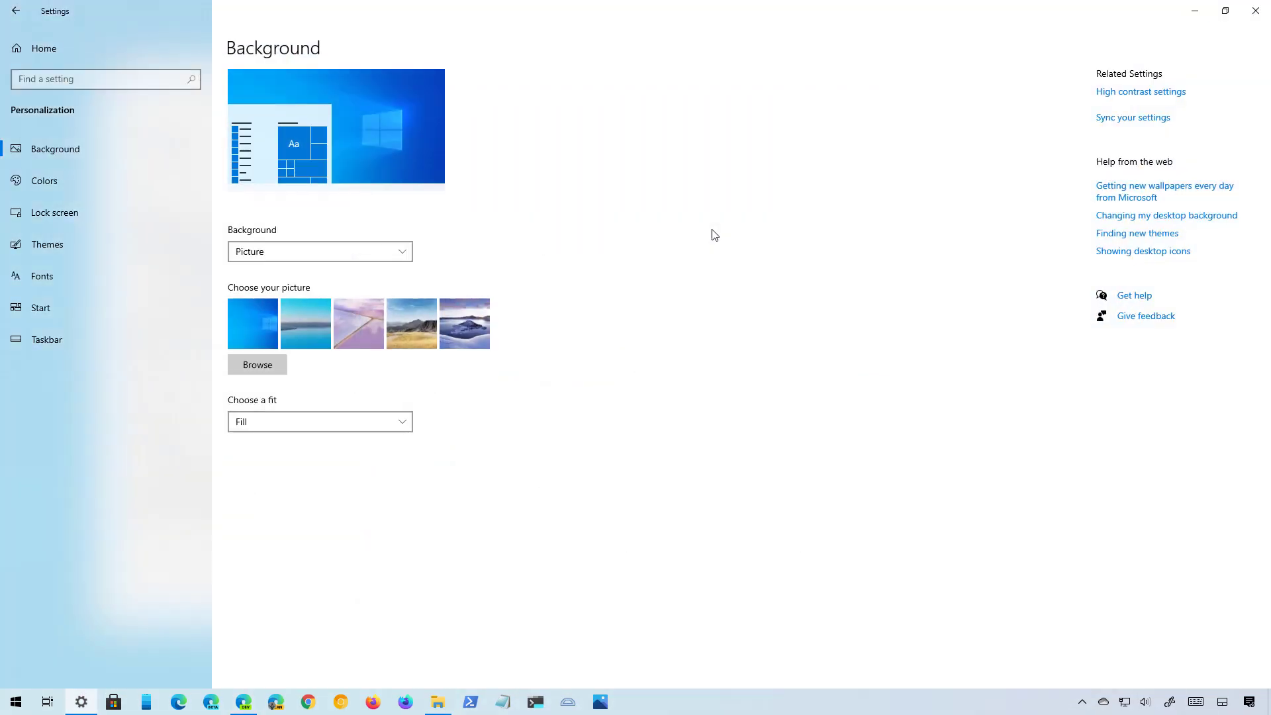
{"action": "left_click", "coordinate": [69, 60]}
{"action": "left_click", "coordinate": [991, 232]}
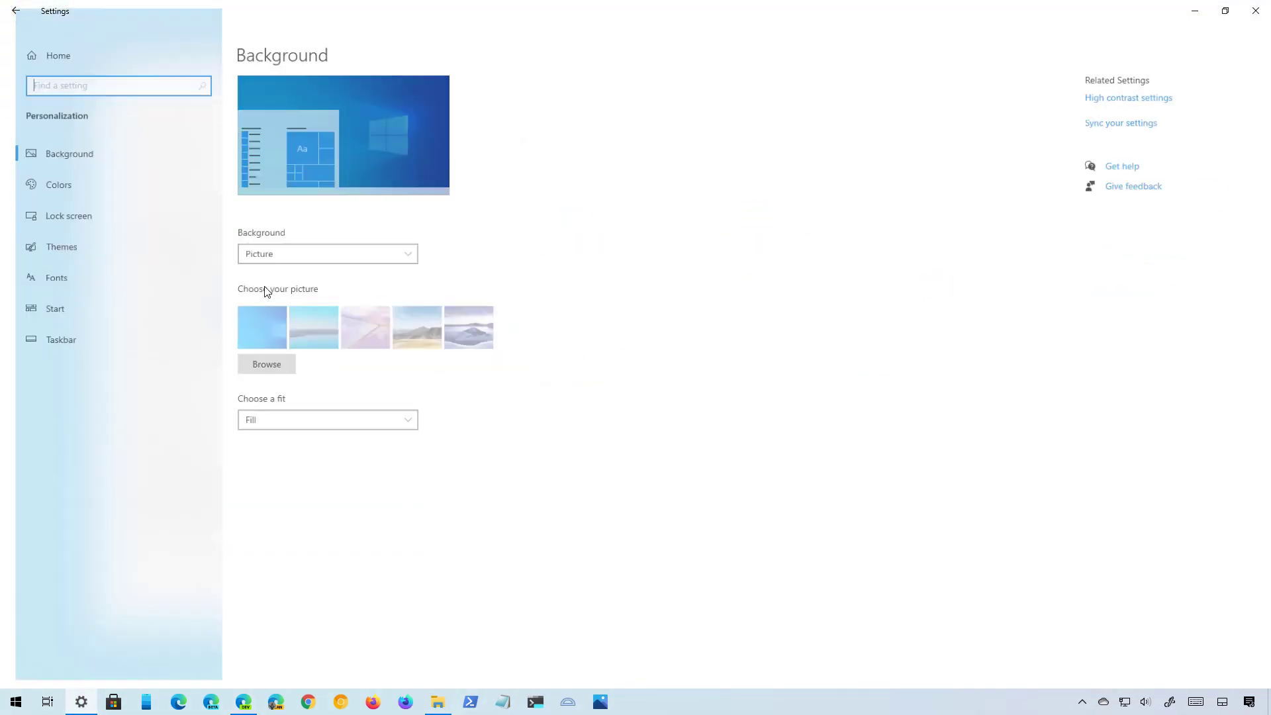
{"action": "left_click", "coordinate": [117, 189]}
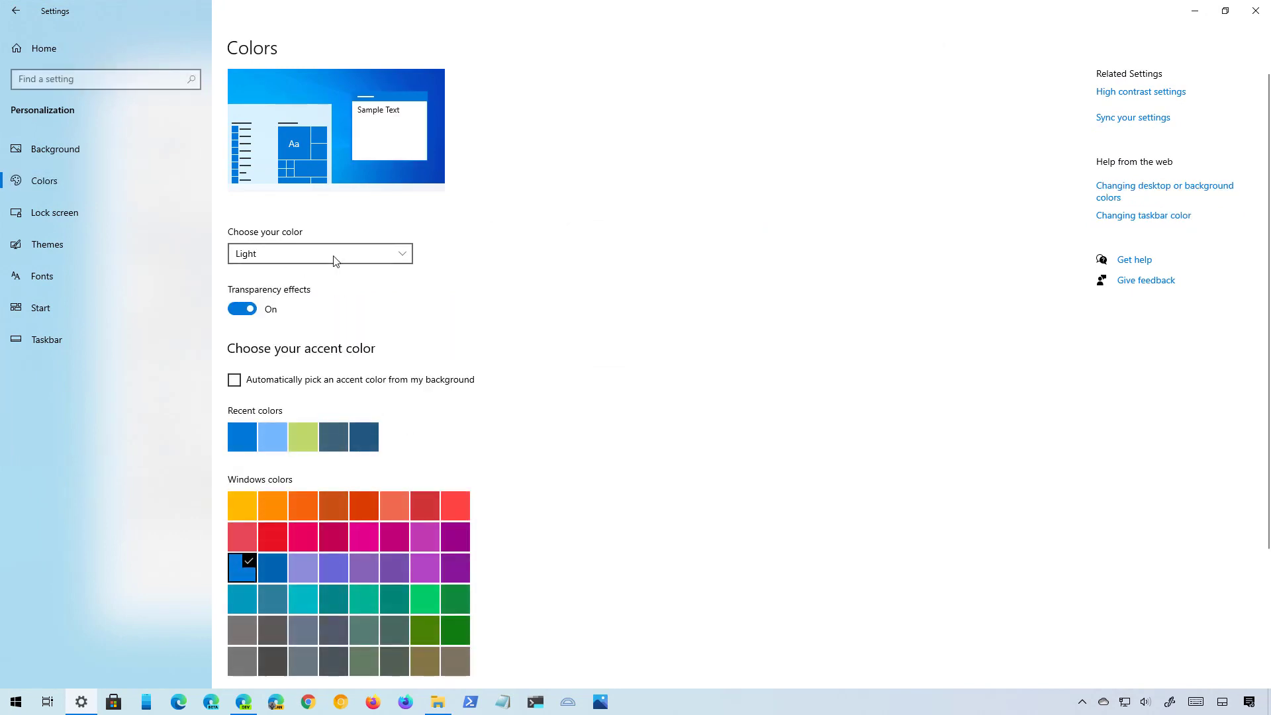
{"action": "left_click", "coordinate": [334, 259]}
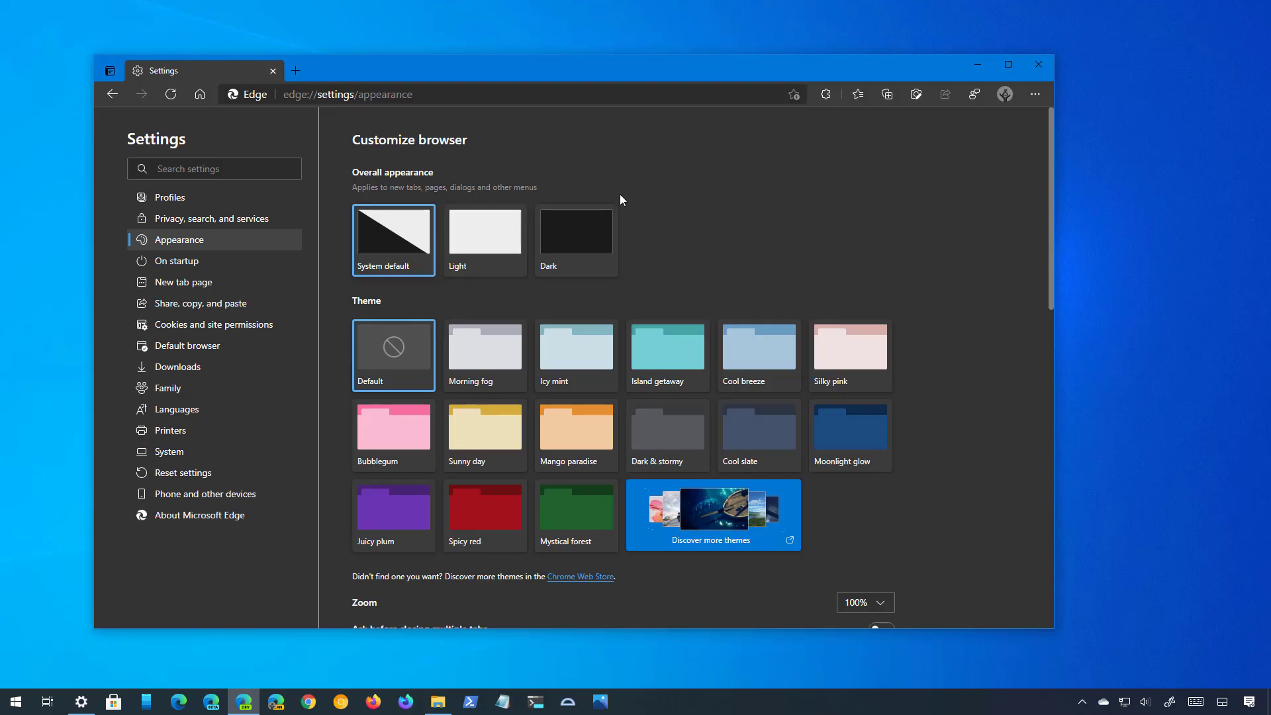
- Revisit the Windows colour mode, then try Morning fog, Icy mint, Island getaway, Cool breeze, Silky pink, Bubblegum and Sunny day
{"action": "left_click", "coordinate": [81, 702]}
{"action": "left_click", "coordinate": [288, 254]}
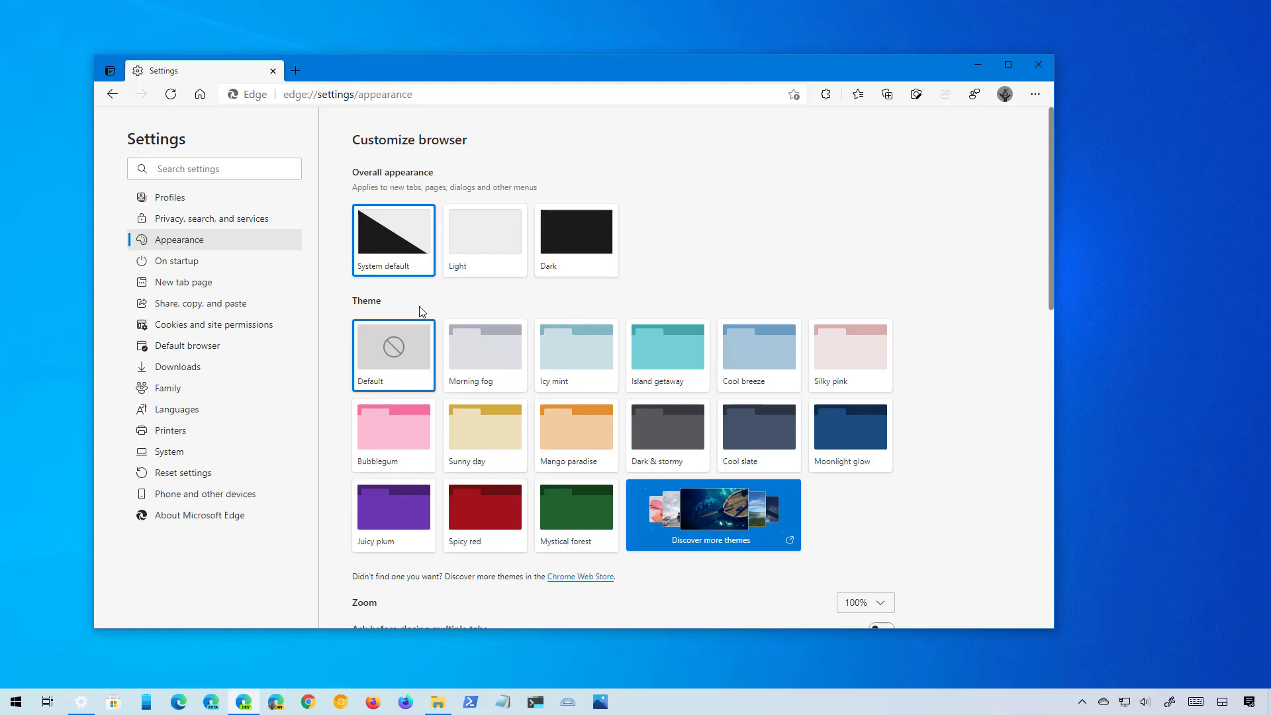
{"action": "left_click", "coordinate": [491, 359]}
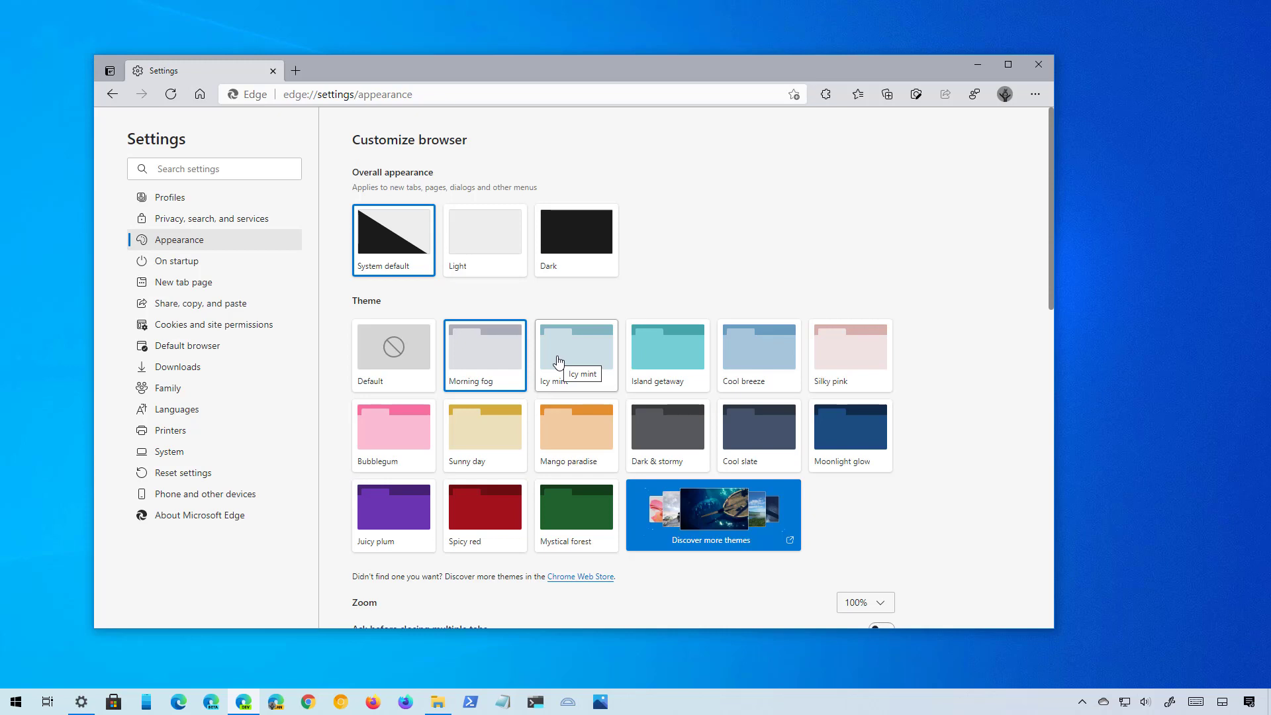
{"action": "left_click", "coordinate": [559, 360]}
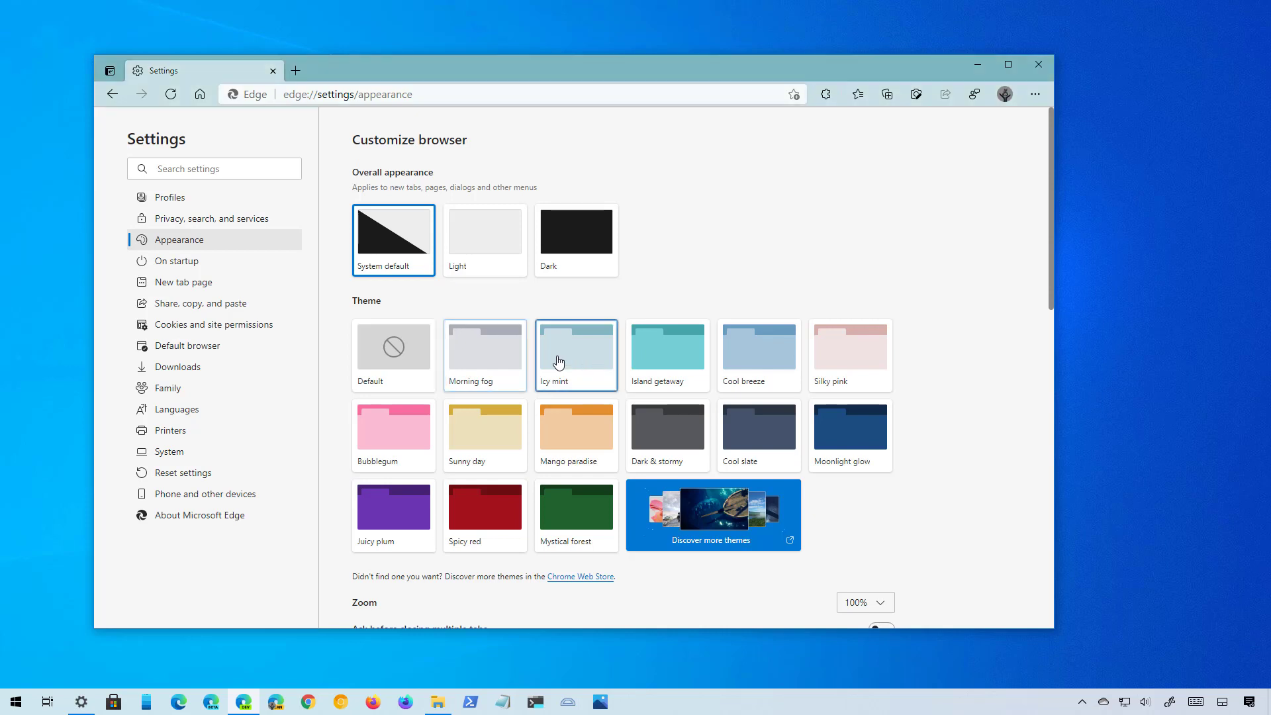
{"action": "left_click", "coordinate": [652, 358]}
{"action": "left_click", "coordinate": [755, 364]}
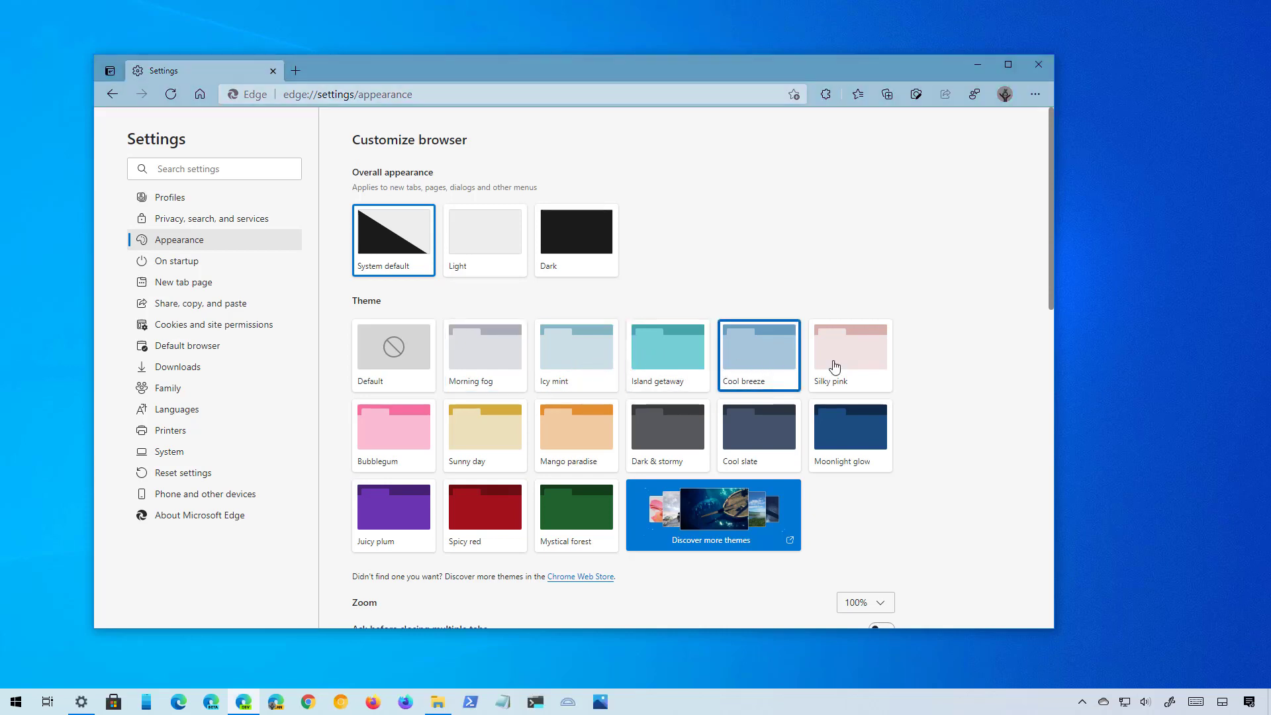
{"action": "left_click", "coordinate": [853, 363]}
{"action": "left_click", "coordinate": [421, 436]}
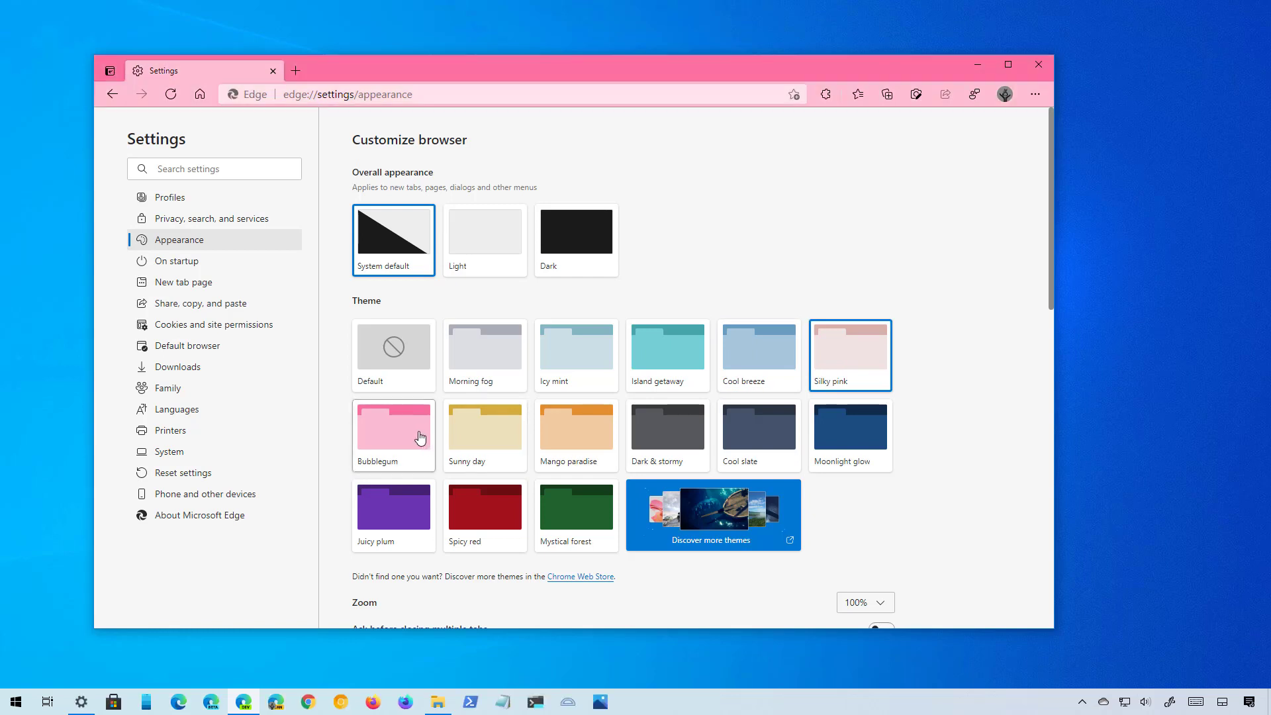
{"action": "left_click", "coordinate": [477, 443]}
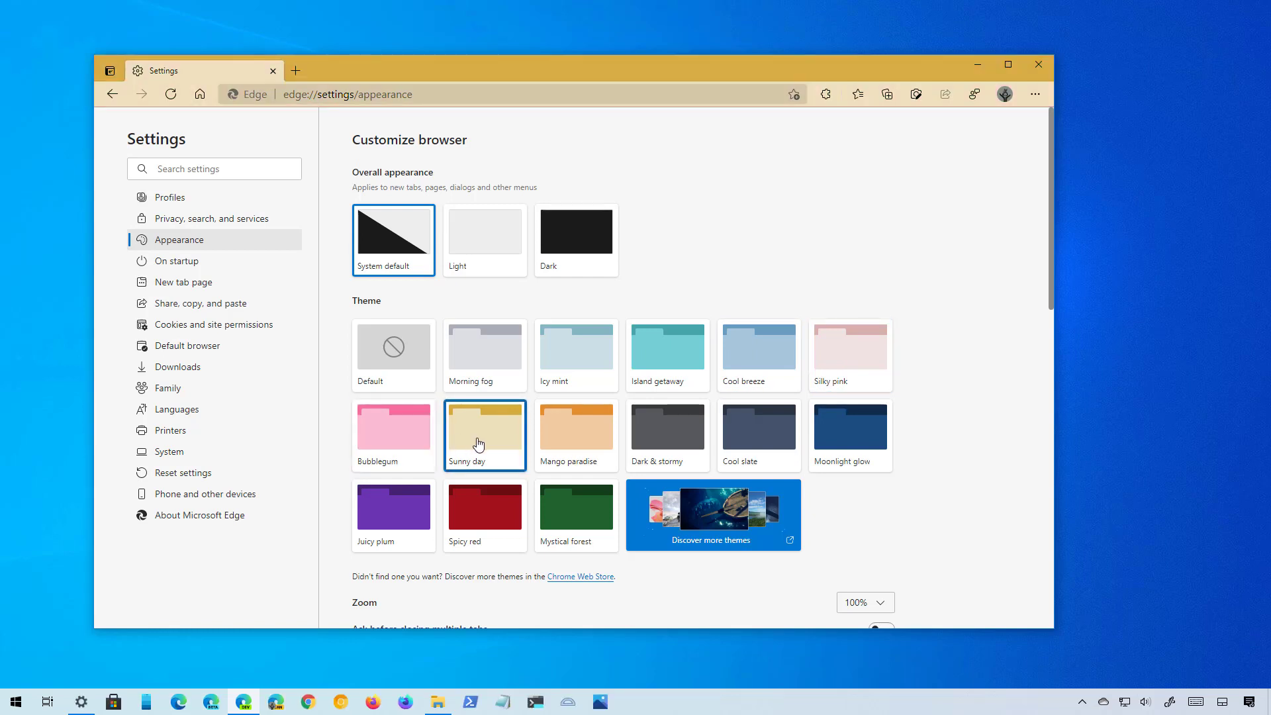
- Switch Edge to Dark, try Juicy plum, settle on Spicy red, then return to Light appearance
{"action": "left_click", "coordinate": [591, 244]}
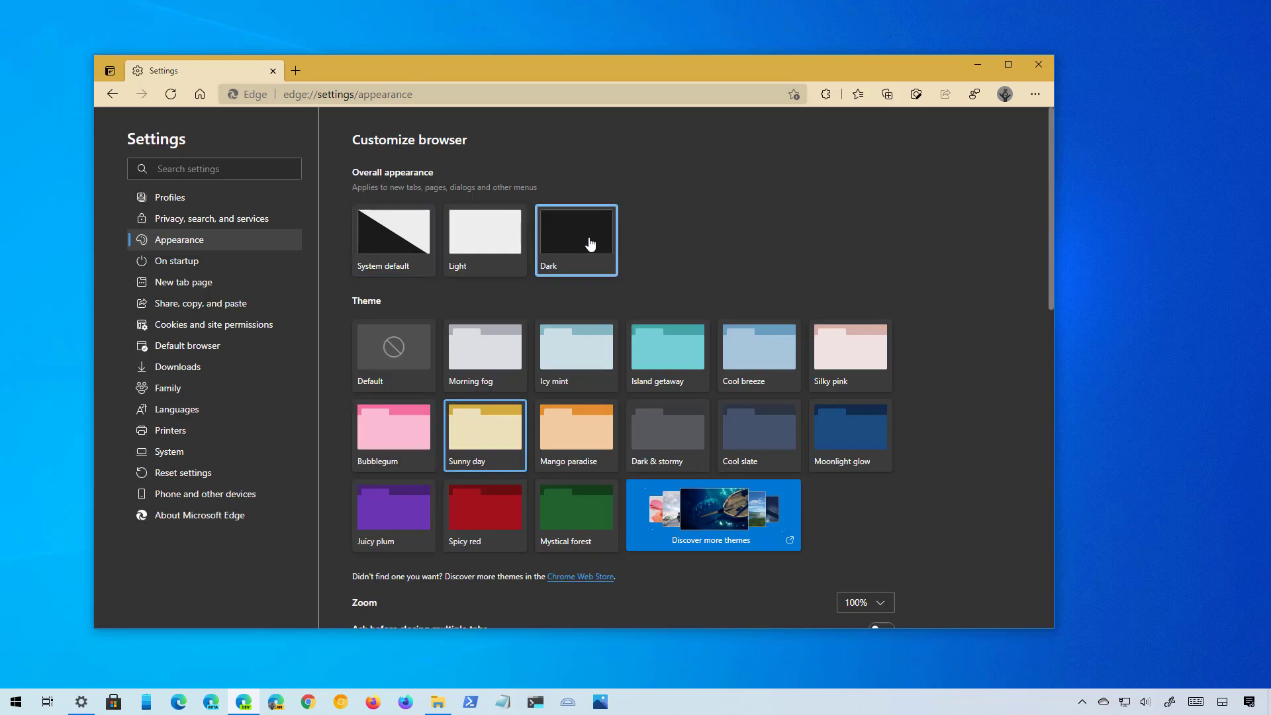
{"action": "left_click", "coordinate": [396, 511]}
{"action": "left_click", "coordinate": [483, 511]}
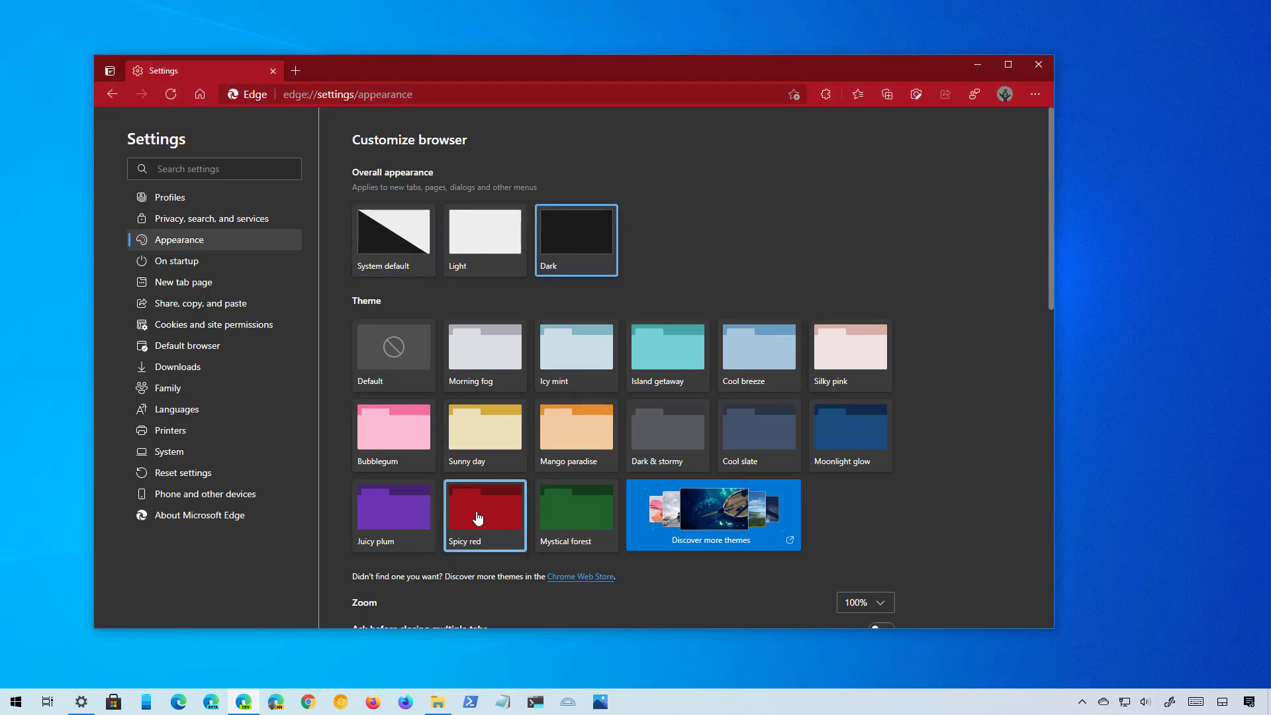
{"action": "left_click", "coordinate": [489, 256]}
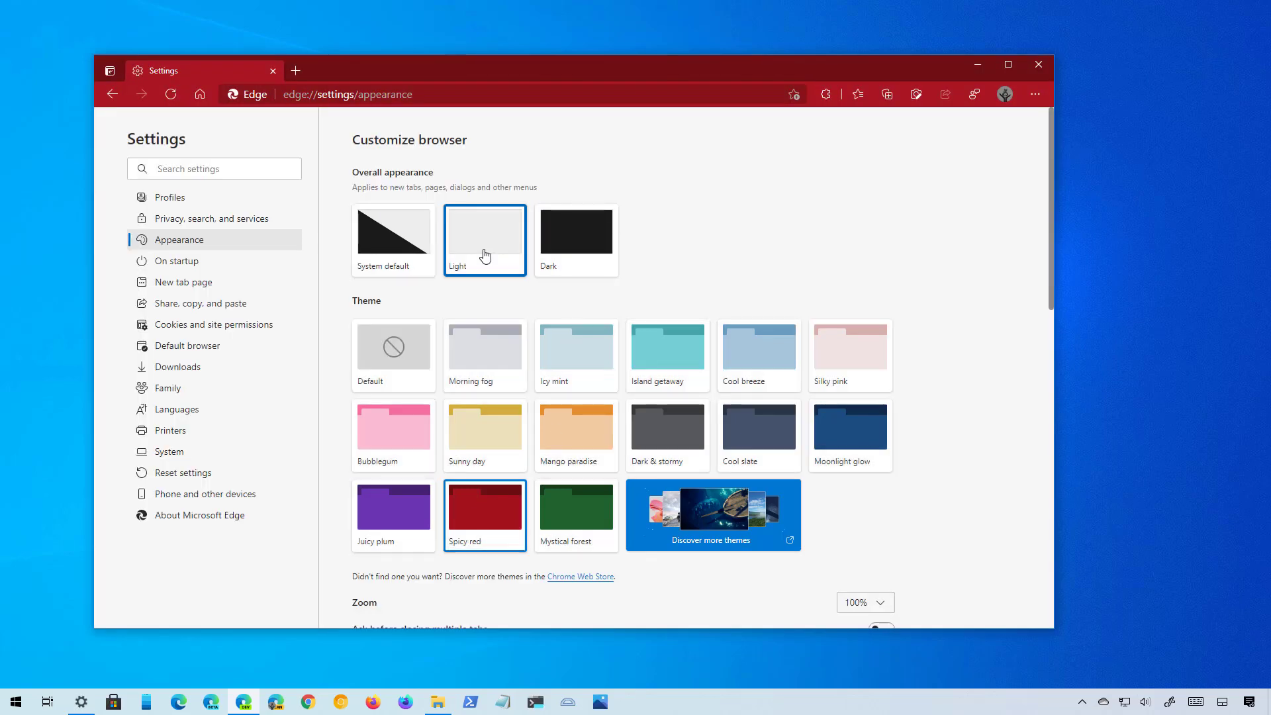
- Browse the Edge Add-ons themes page to find the Halo theme
{"action": "left_click", "coordinate": [714, 516]}
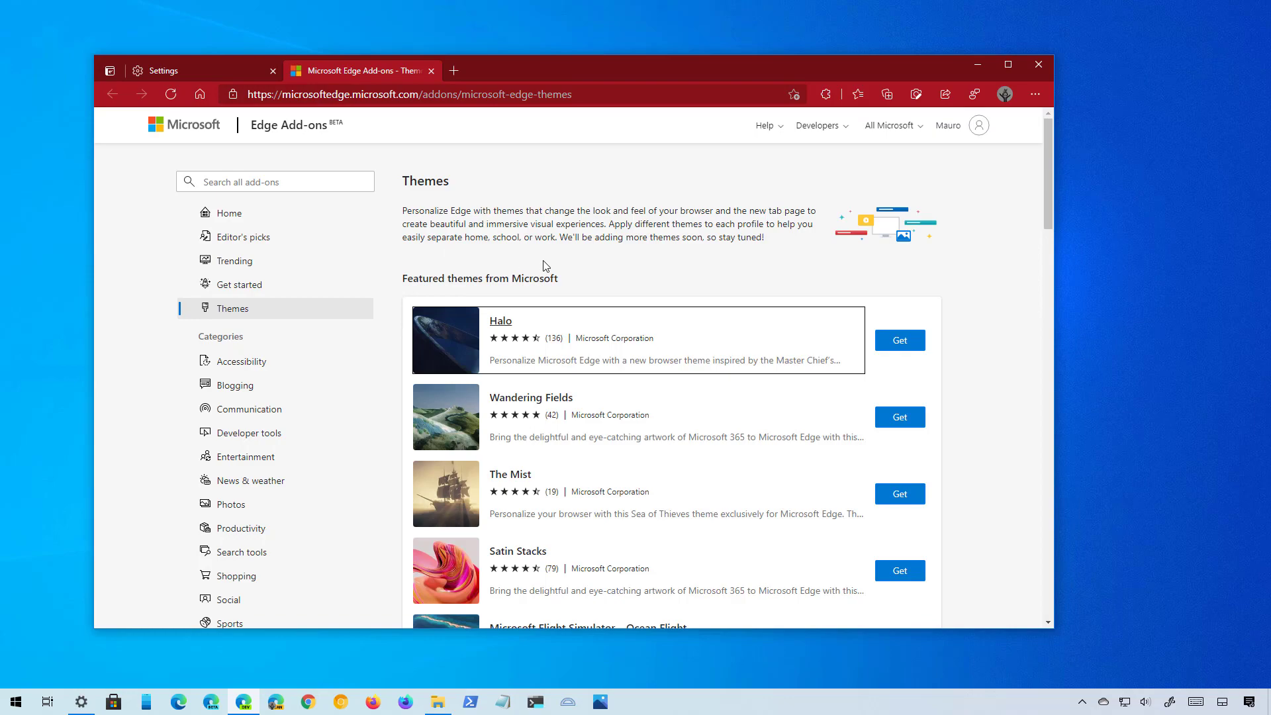
{"action": "scroll", "coordinate": [1000, 358], "scroll_direction": "down", "scroll_amount": 15}
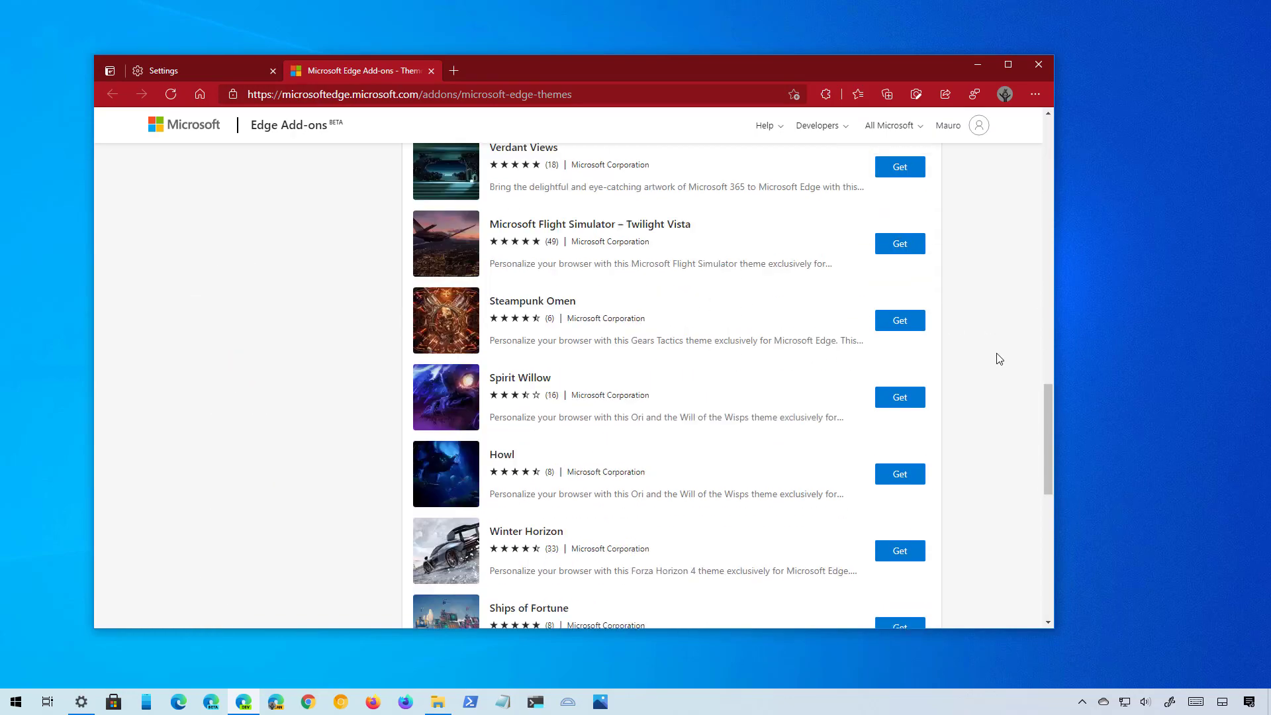
{"action": "scroll", "coordinate": [1000, 358], "scroll_direction": "down", "scroll_amount": 2}
{"action": "scroll", "coordinate": [1000, 359], "scroll_direction": "up", "scroll_amount": 10}
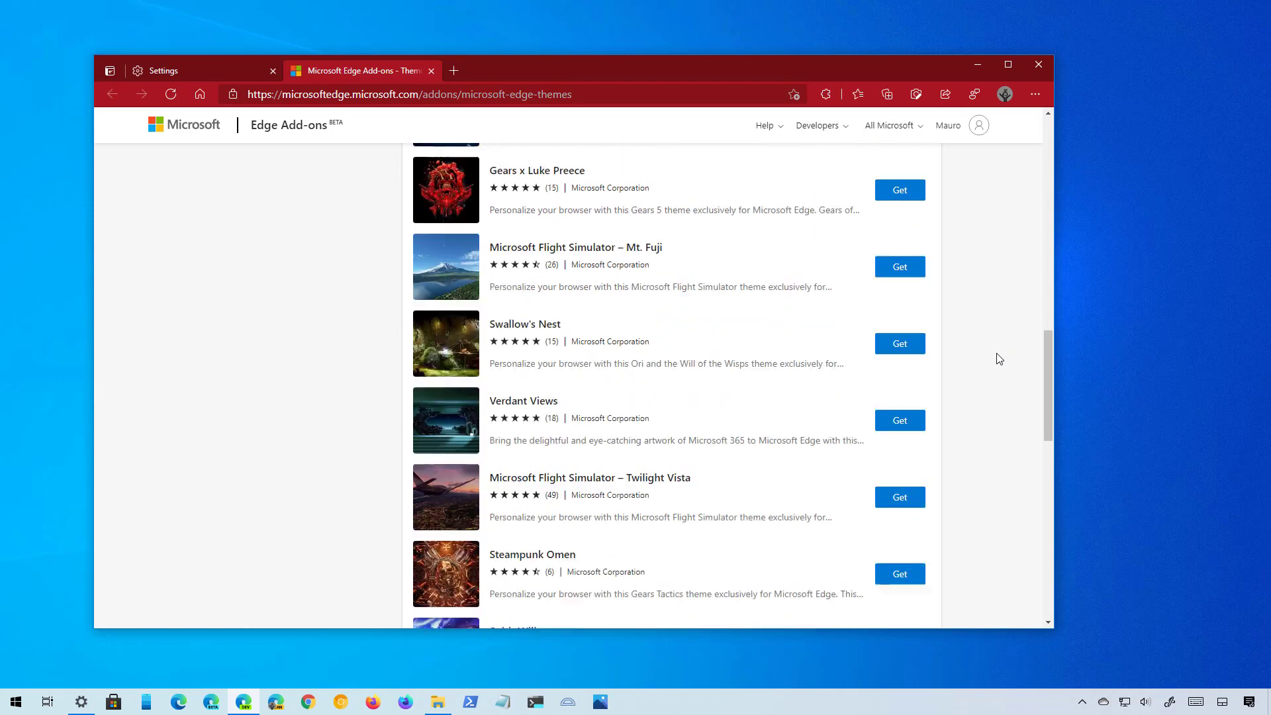
{"action": "scroll", "coordinate": [999, 359], "scroll_direction": "up", "scroll_amount": 5}
- Add the Halo theme to Edge and preview its artwork on a new tab
{"action": "left_click", "coordinate": [900, 343]}
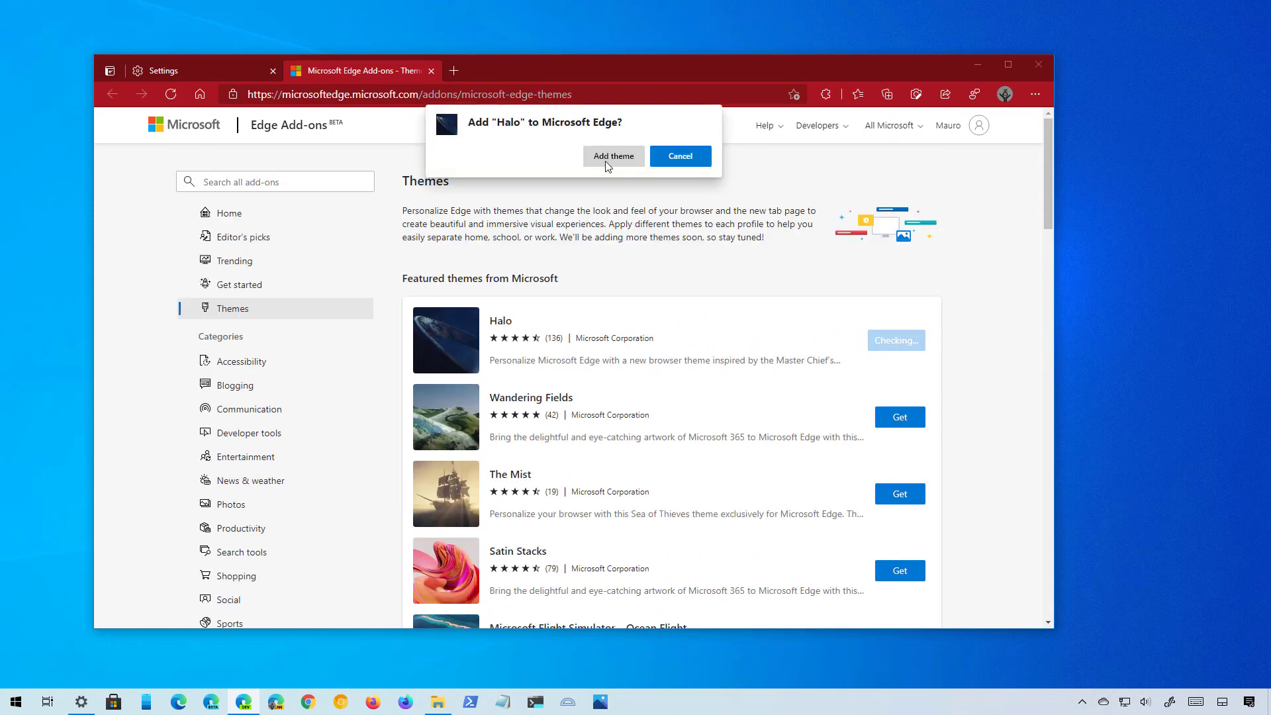
{"action": "left_click", "coordinate": [607, 160]}
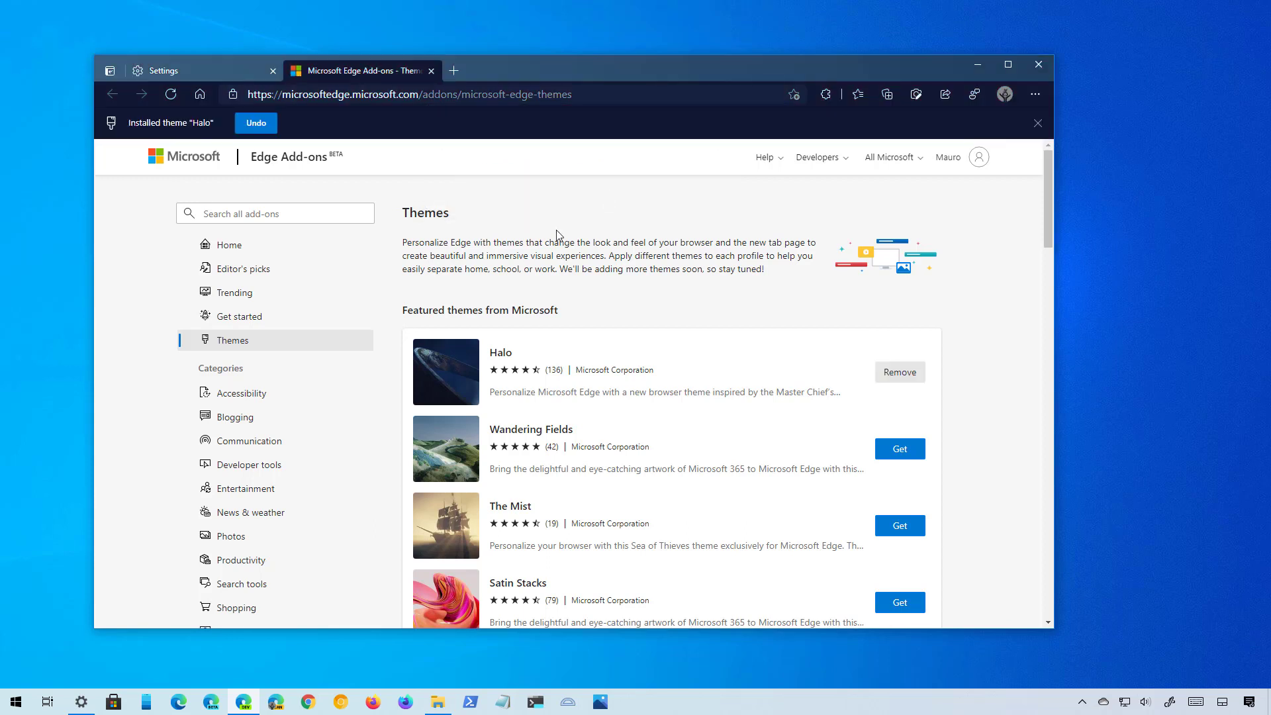
{"action": "left_click", "coordinate": [454, 72]}
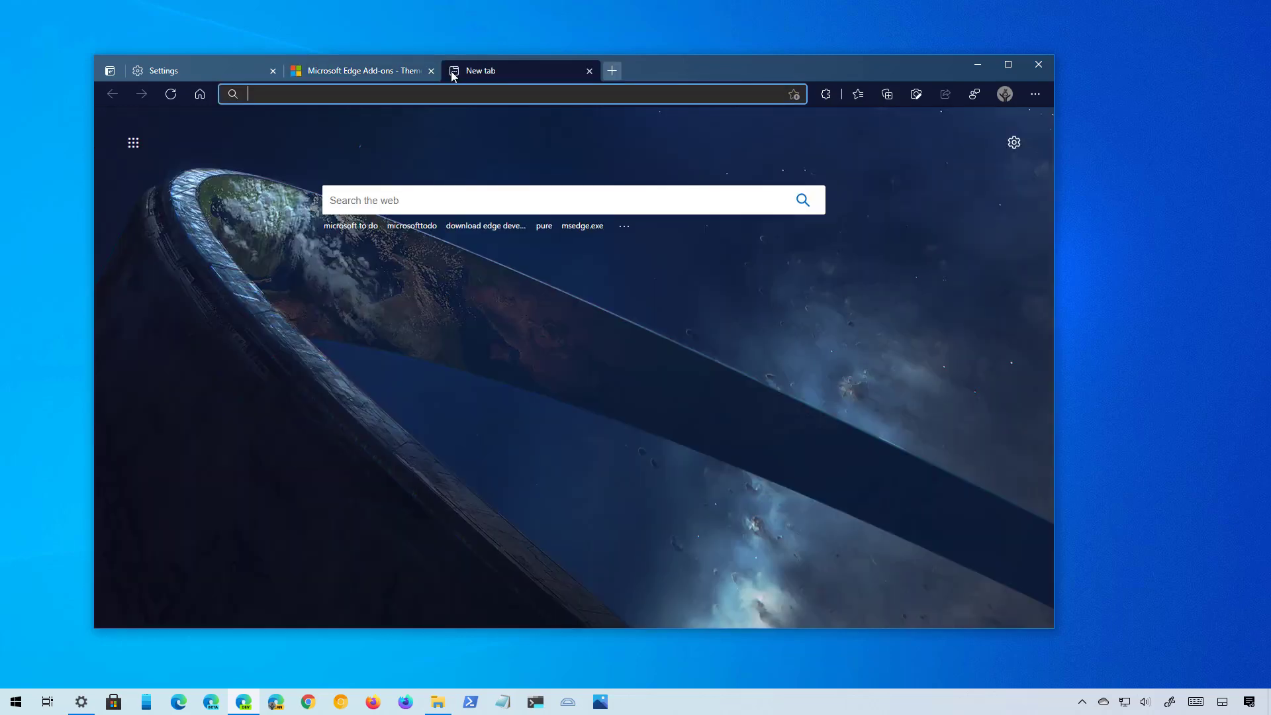
{"action": "left_click", "coordinate": [384, 73]}
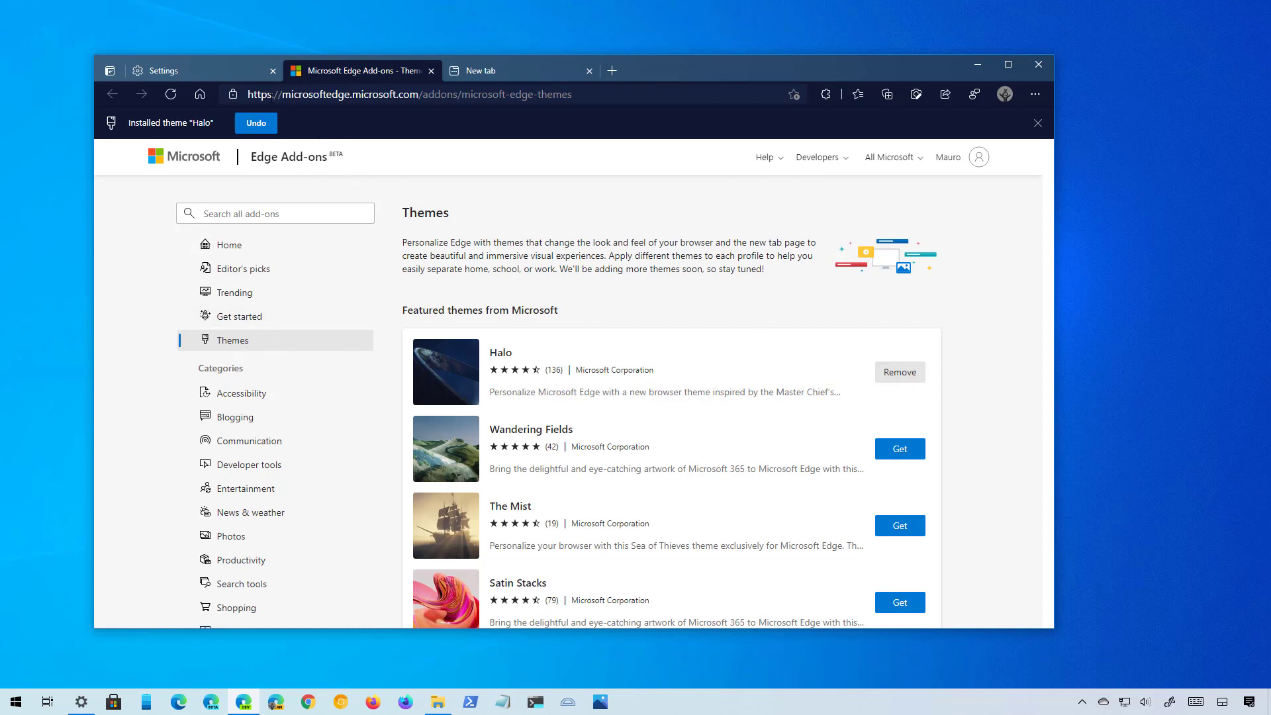
- Back in Appearance settings, apply Morning fog in place of Halo
{"action": "left_click", "coordinate": [244, 79]}
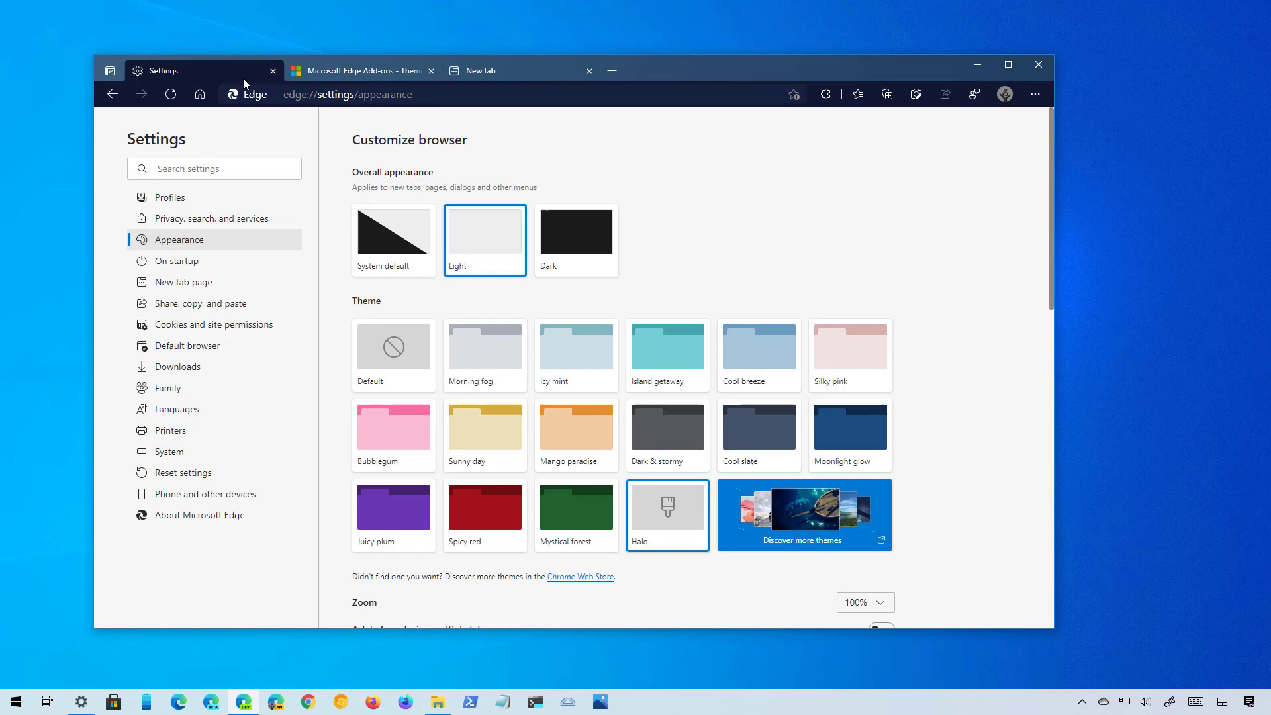
{"action": "left_click", "coordinate": [476, 362]}
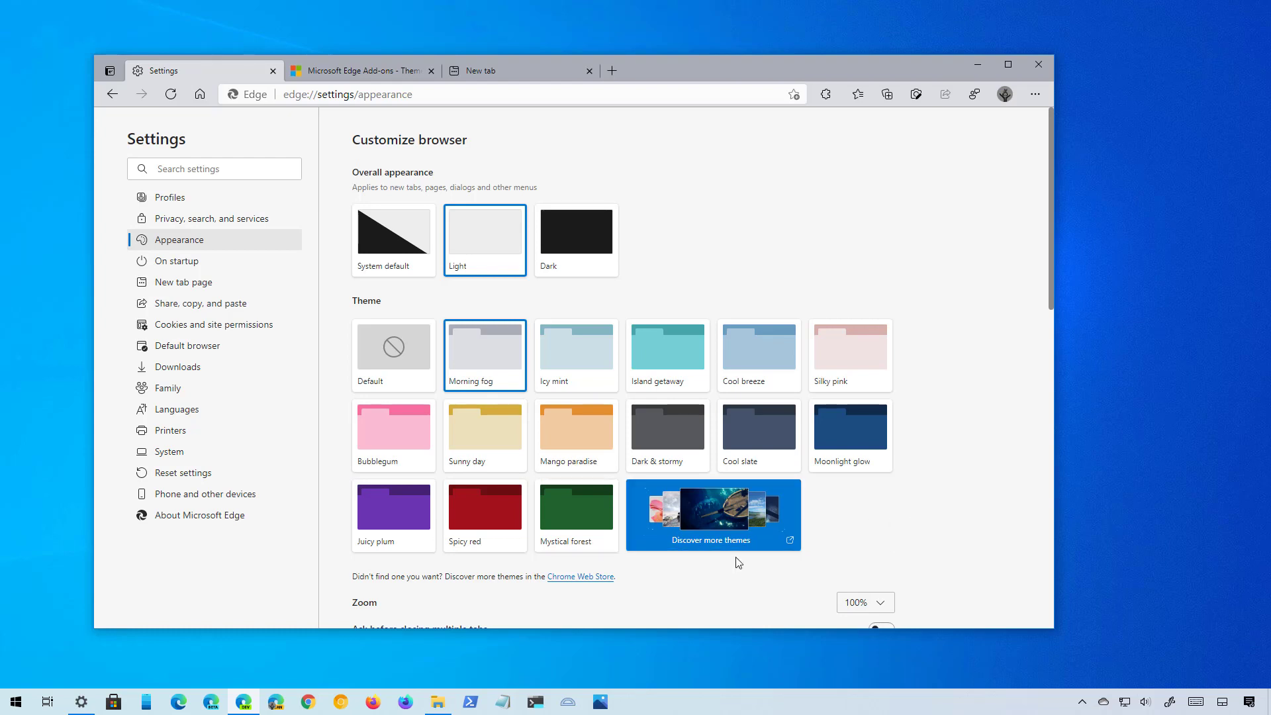
- Add the Stay Flo artist theme from the Chrome Web Store and confirm it in Appearance settings
{"action": "left_click", "coordinate": [585, 581]}
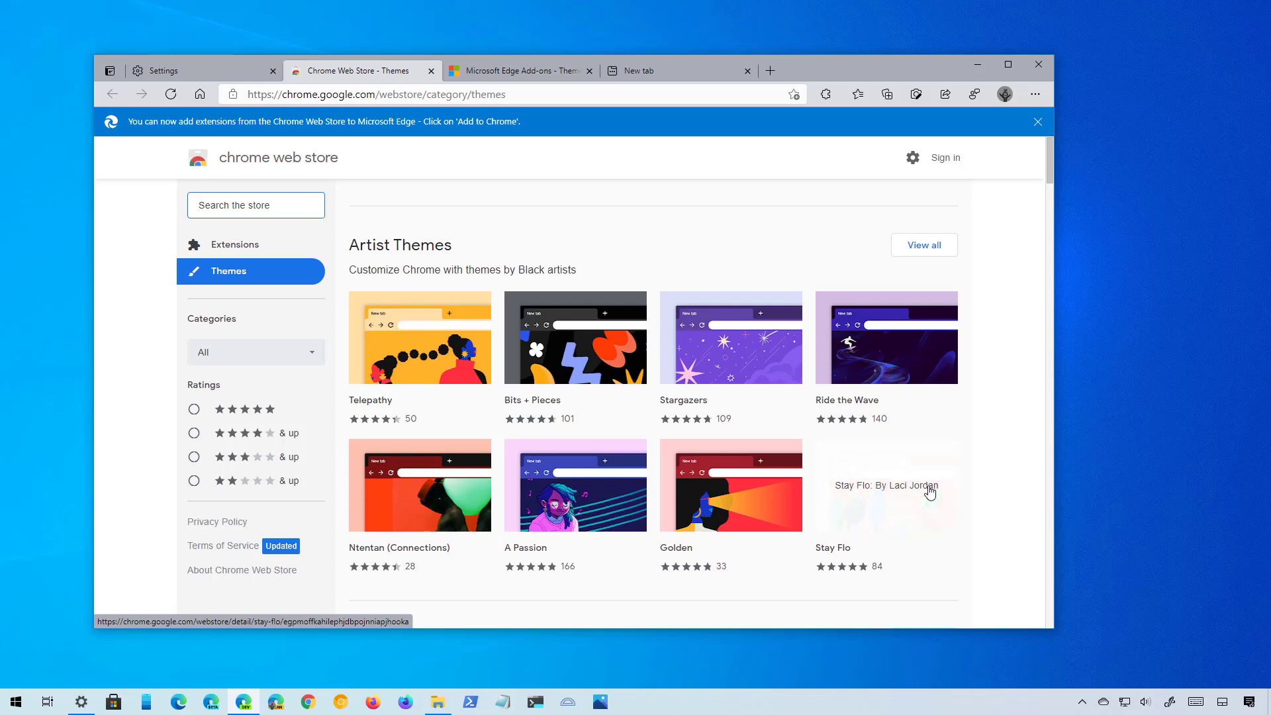
{"action": "scroll", "coordinate": [927, 488], "scroll_direction": "down", "scroll_amount": 4}
{"action": "scroll", "coordinate": [867, 492], "scroll_direction": "up", "scroll_amount": 4}
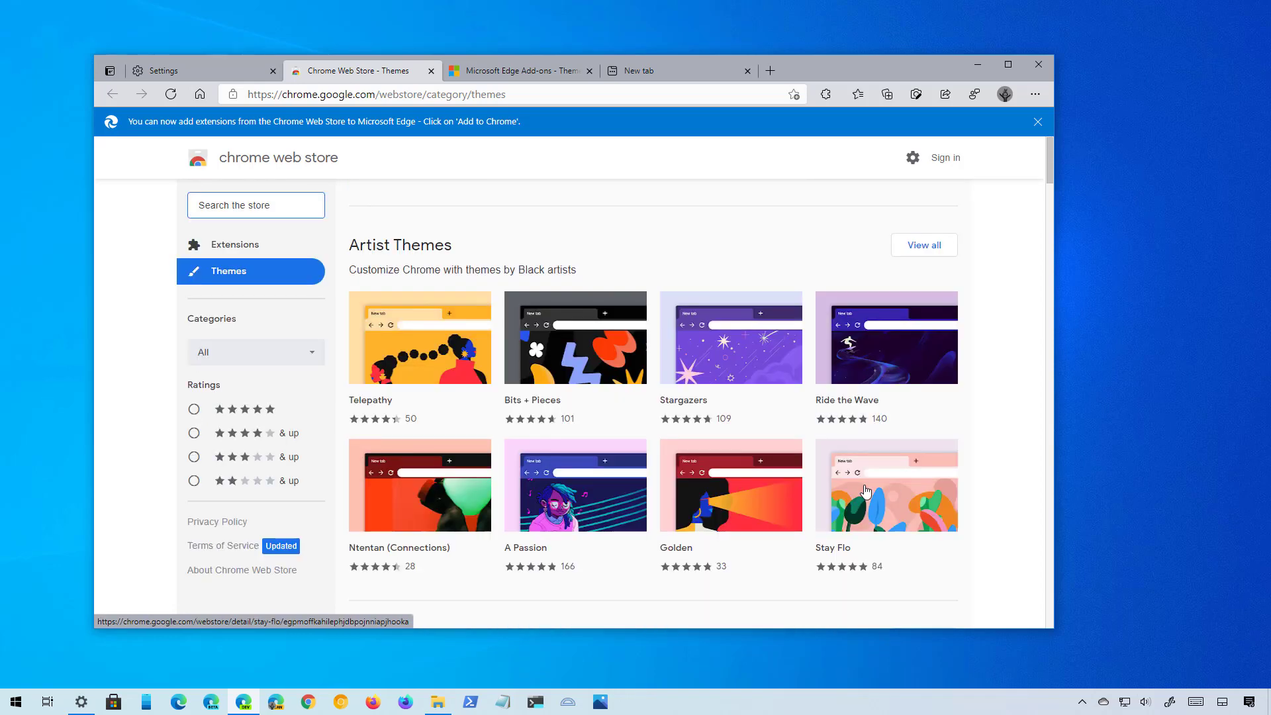
{"action": "left_click", "coordinate": [866, 491]}
{"action": "left_click", "coordinate": [837, 256]}
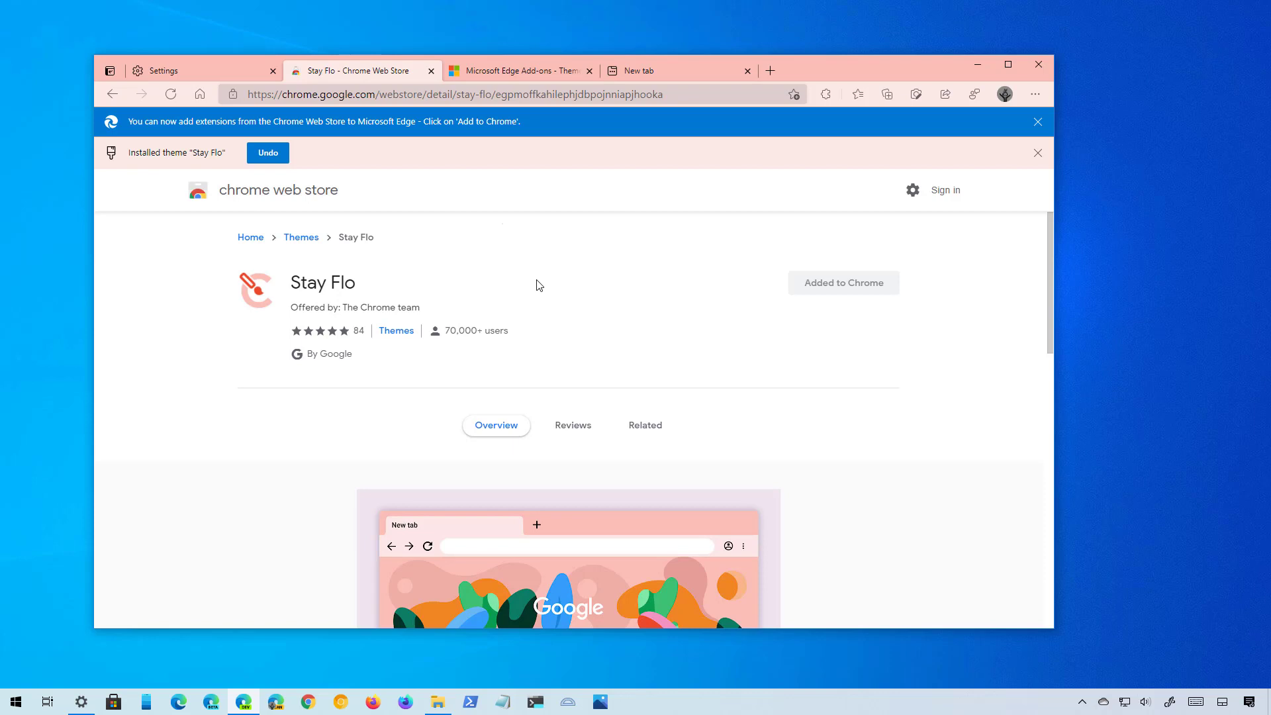
{"action": "left_click", "coordinate": [224, 76]}
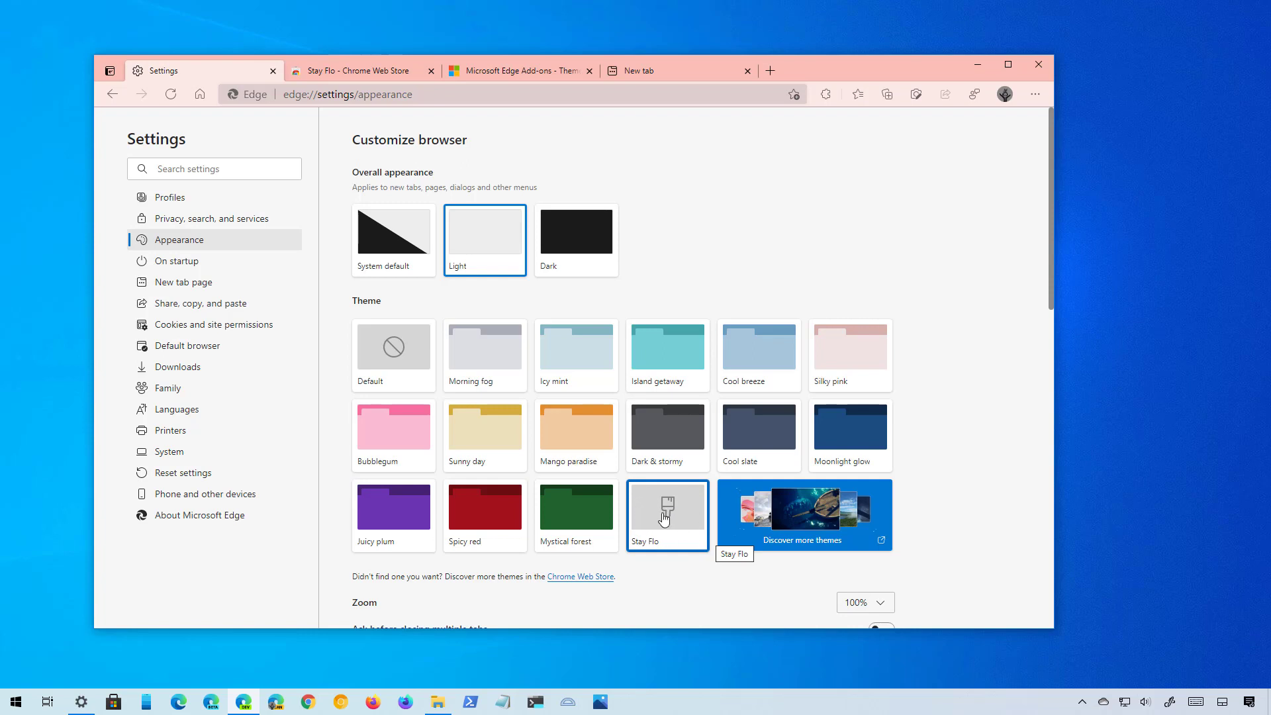
- Switch from Stay Flo to Morning fog, then restore the Default theme
{"action": "left_click", "coordinate": [481, 359]}
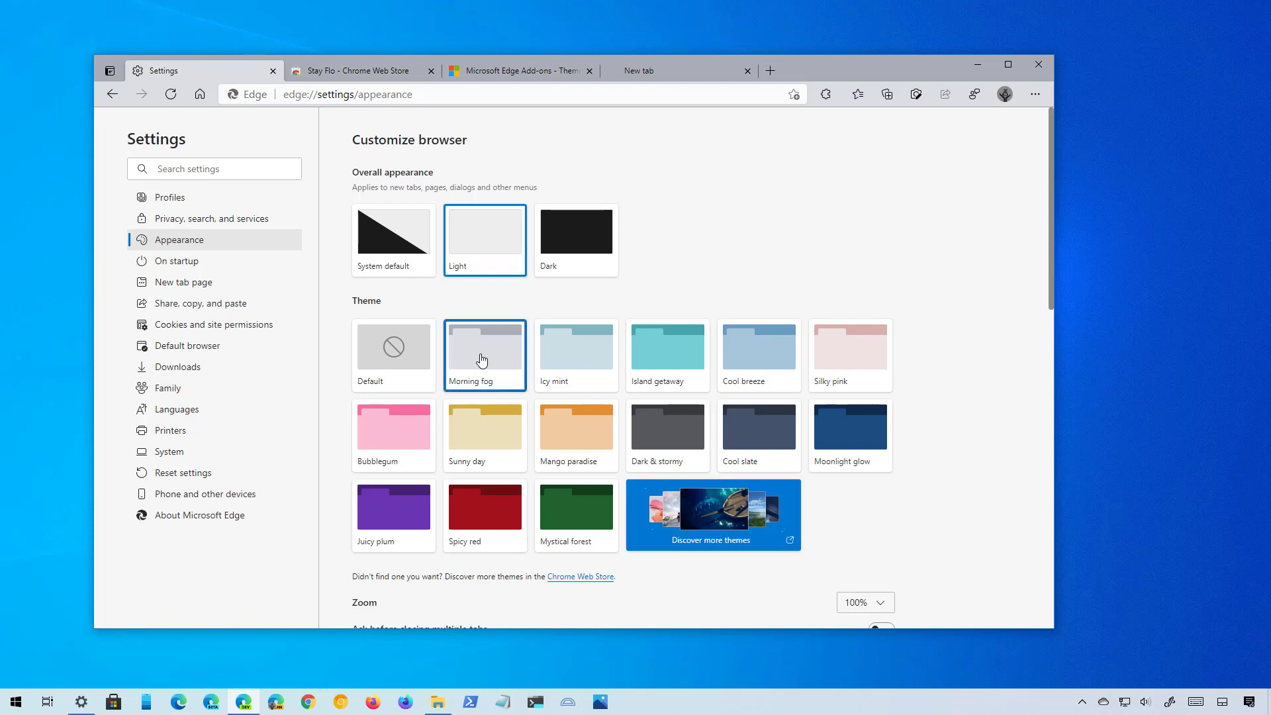
{"action": "left_click", "coordinate": [395, 358]}
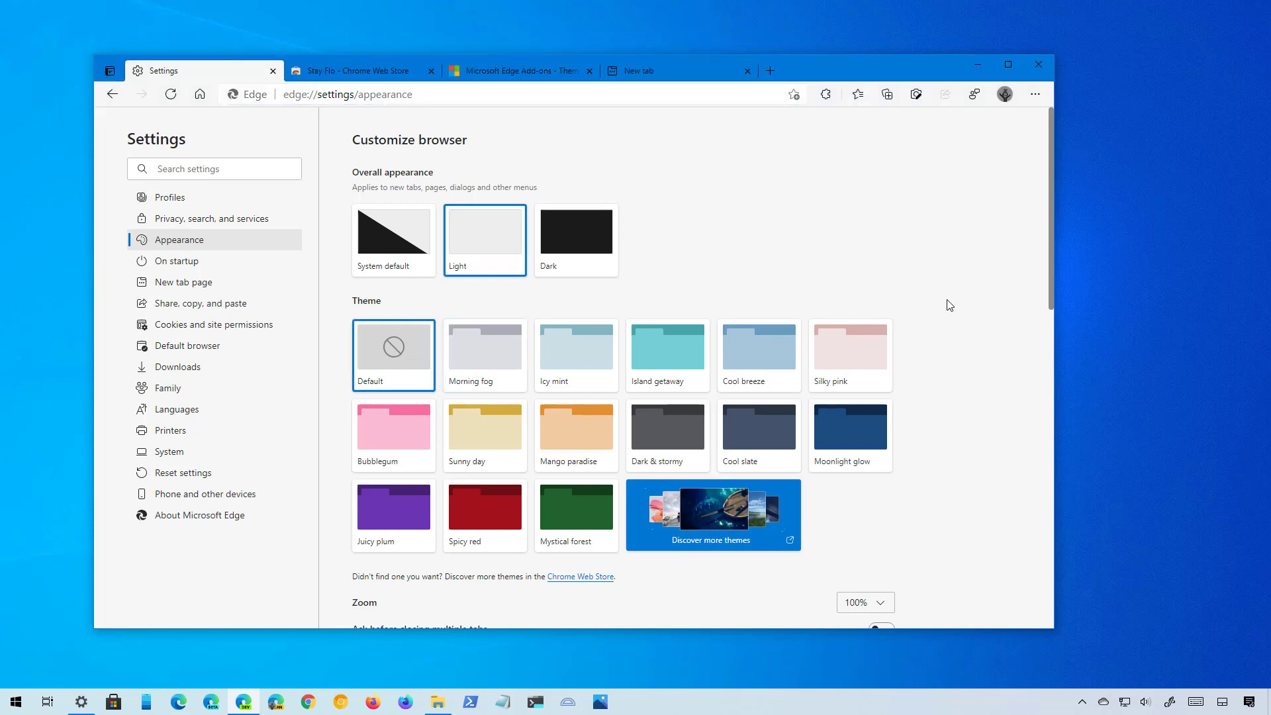